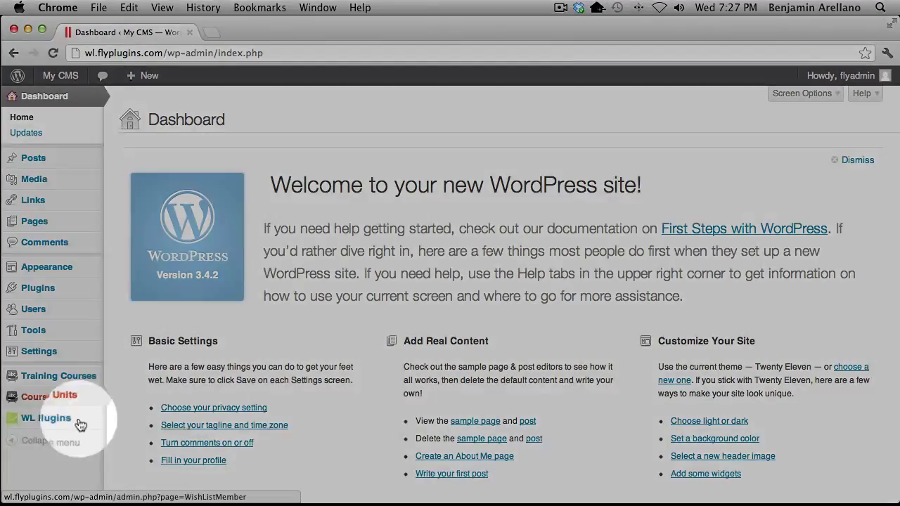
Open the gold membership level's settings from WishList Member's Membership Levels list
mouse_move(107, 418)
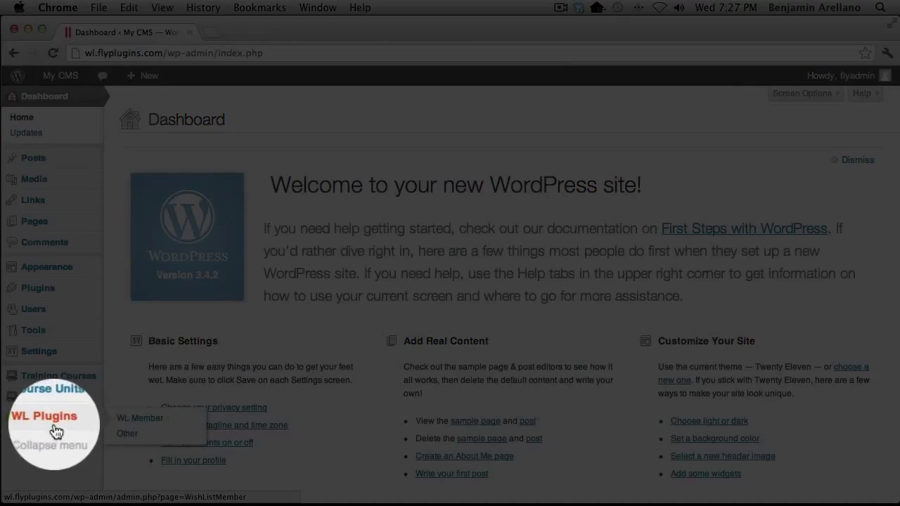
click(147, 426)
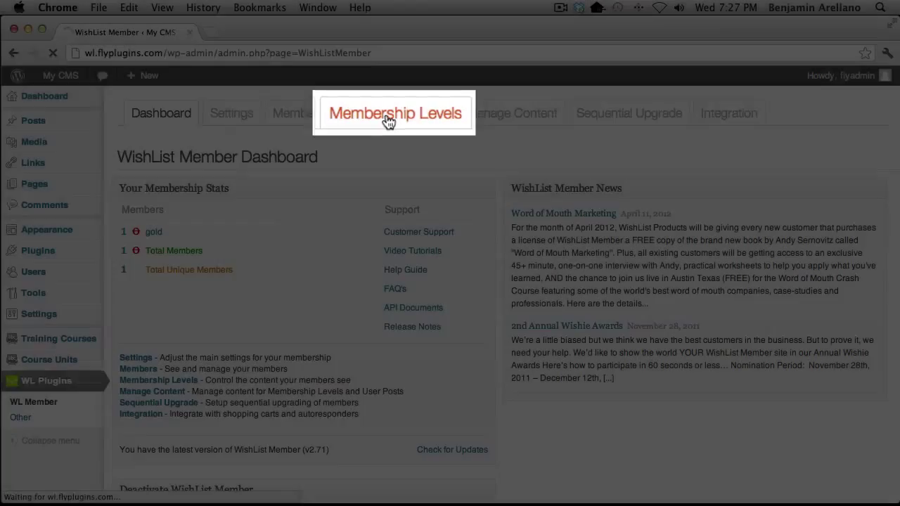
click(389, 121)
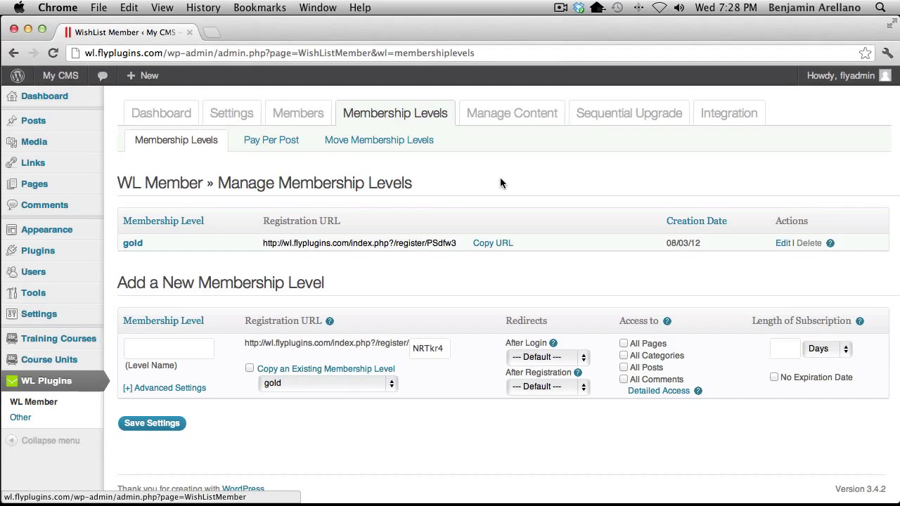
click(132, 244)
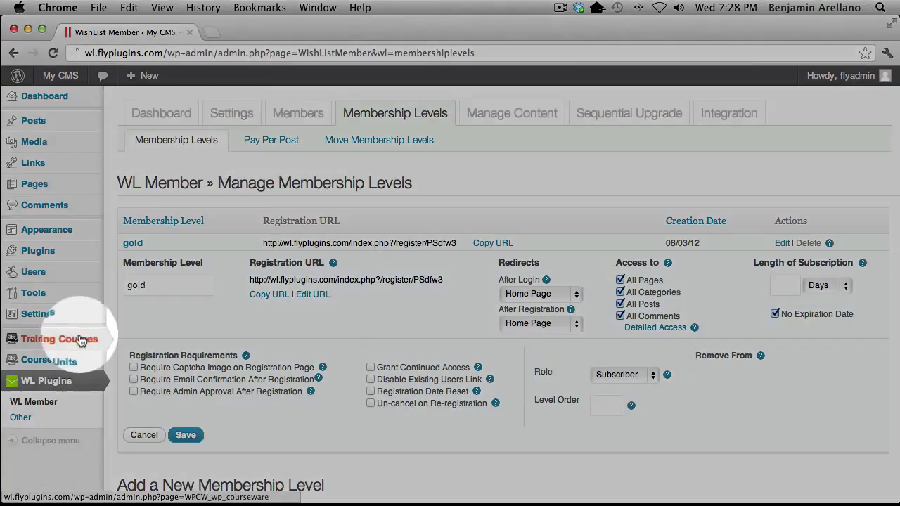
Show WP Courseware's training courses list with Dog Training 101 (Imported)
mouse_move(70, 340)
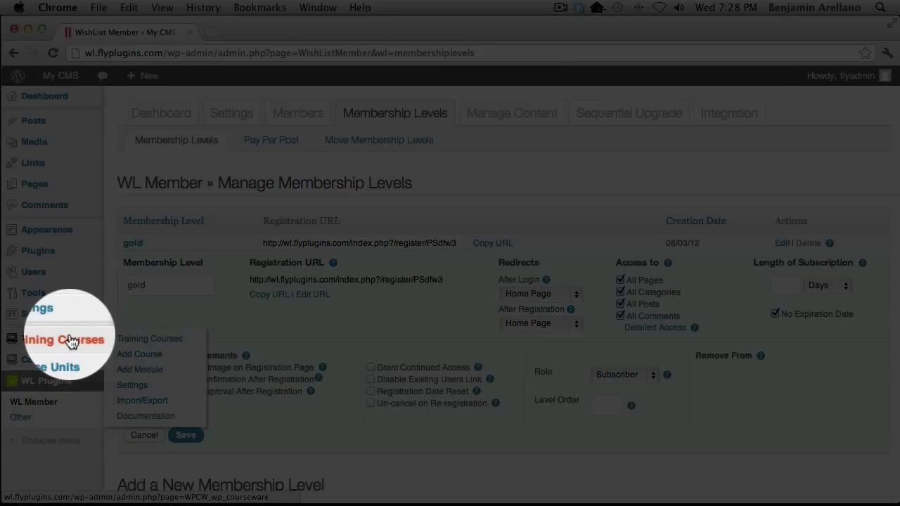
click(134, 342)
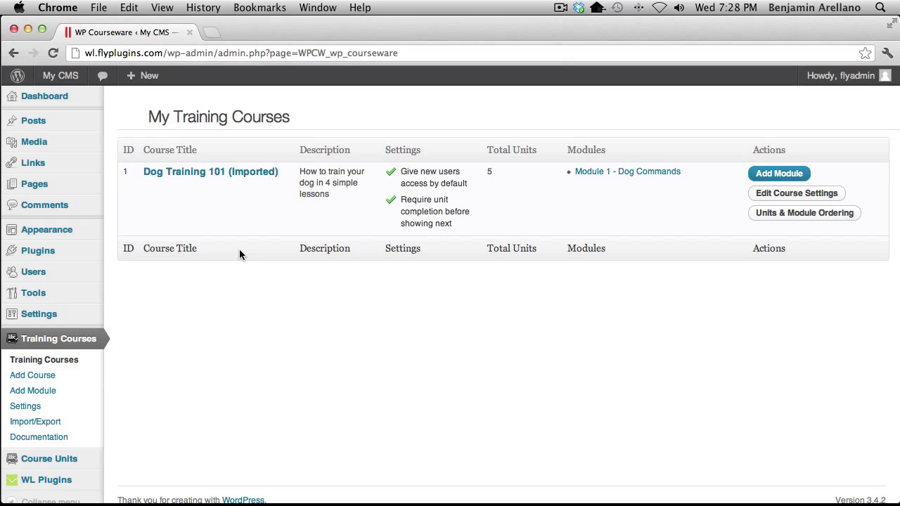
Save the Dog Training 101 (Imported) course with User Access set to Automatic
click(182, 175)
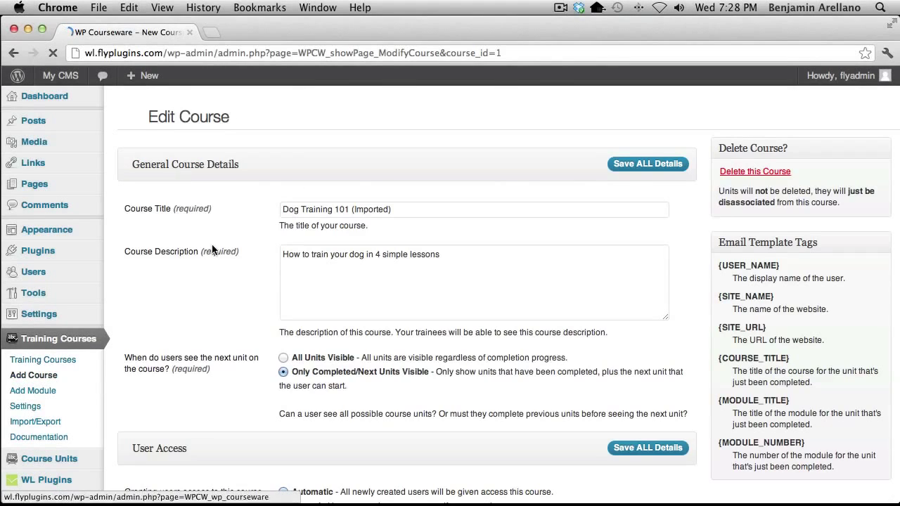
scroll(220, 267, down, 5)
scroll(221, 270, down, 4)
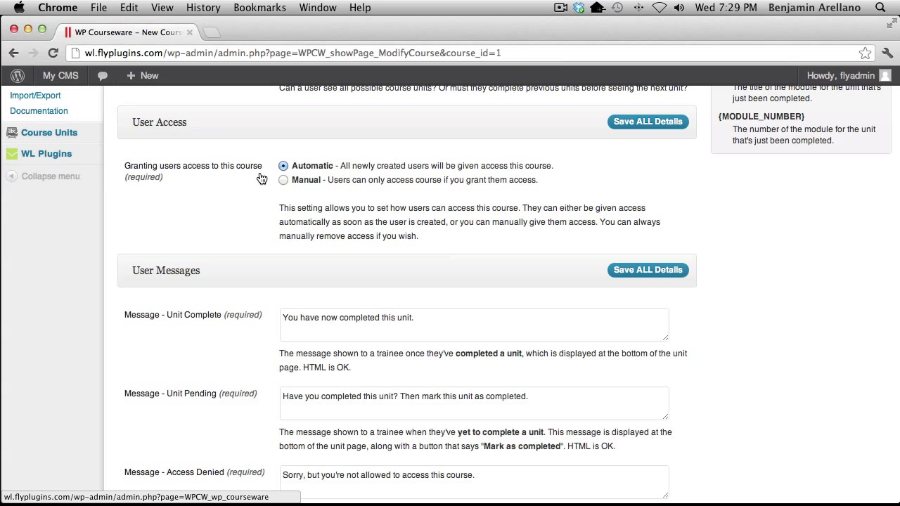
click(283, 181)
click(283, 166)
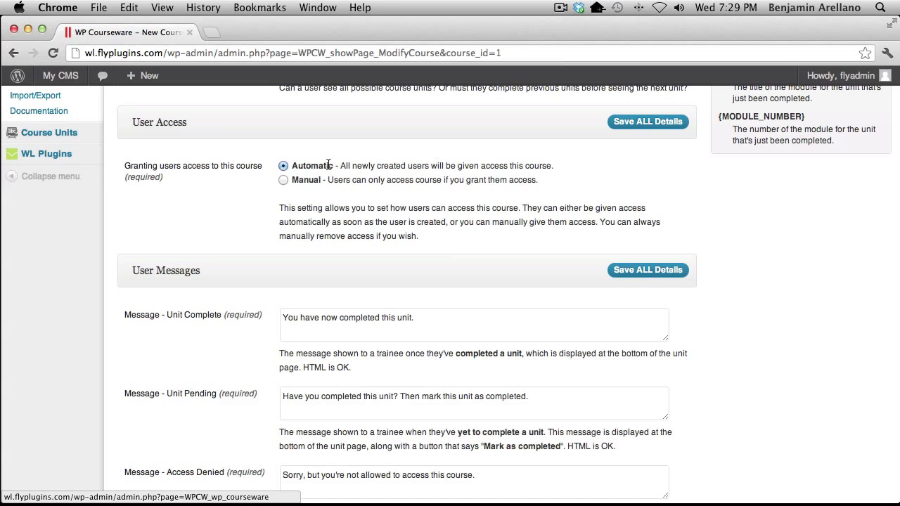
click(648, 123)
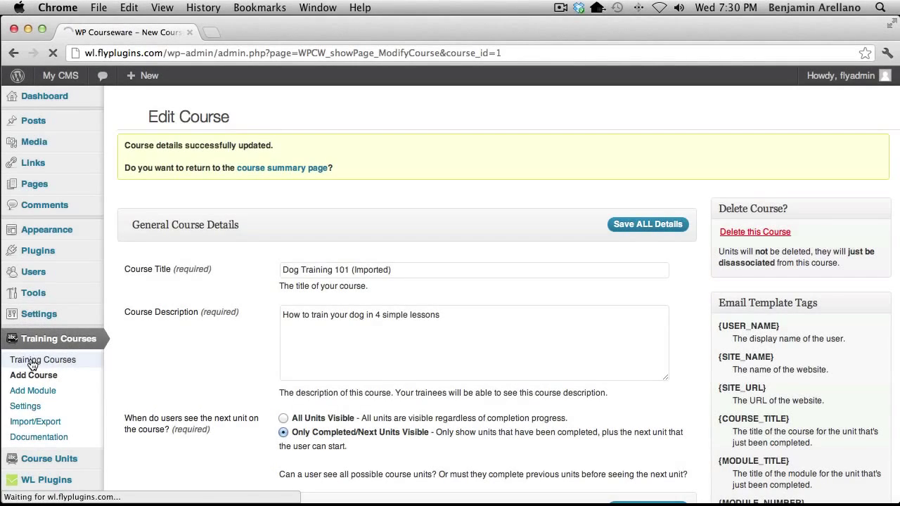
Show the Course Units list with The sit command and The “lay down” command
click(41, 361)
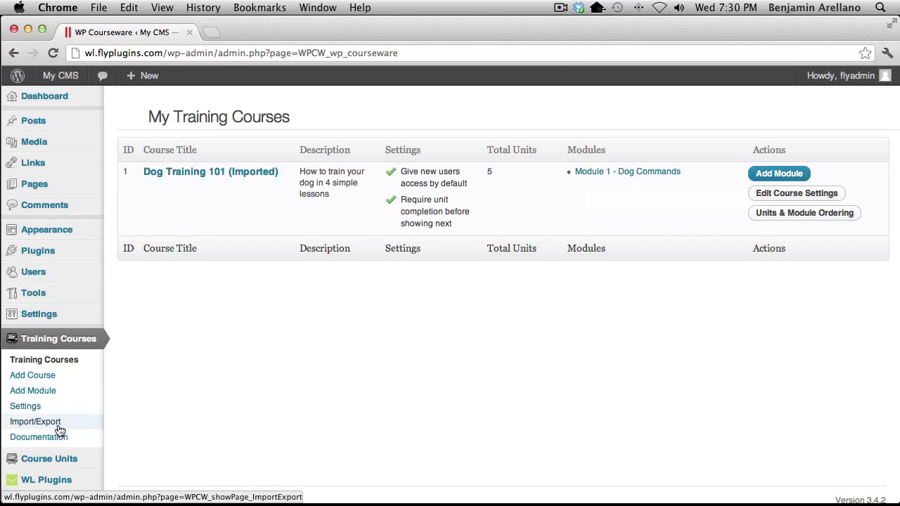
mouse_move(49, 459)
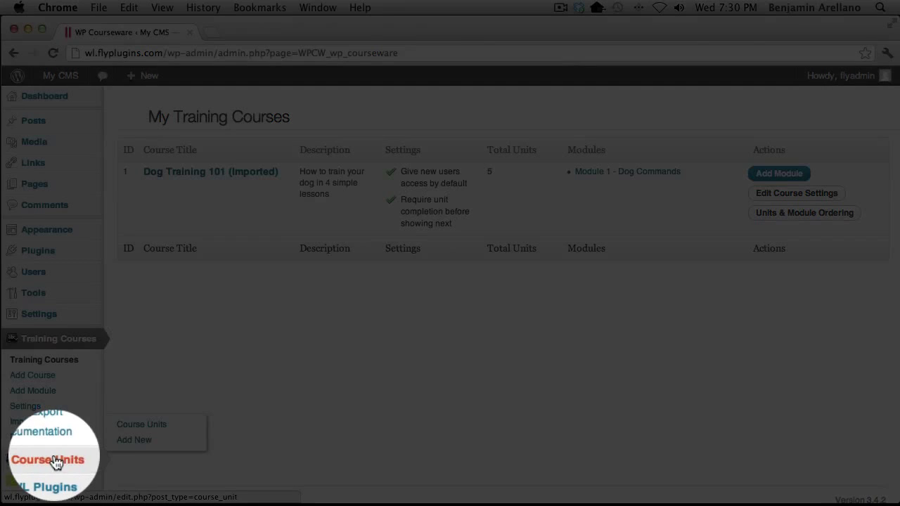
click(138, 430)
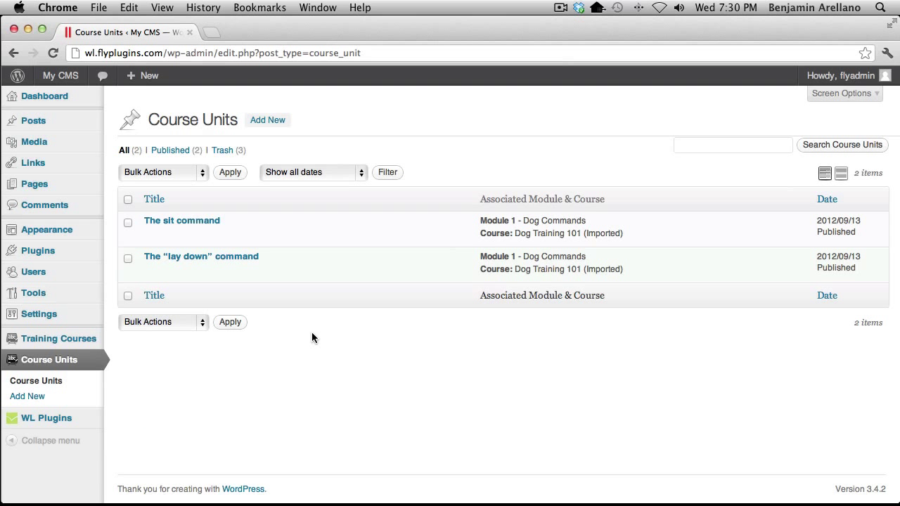
mouse_move(343, 277)
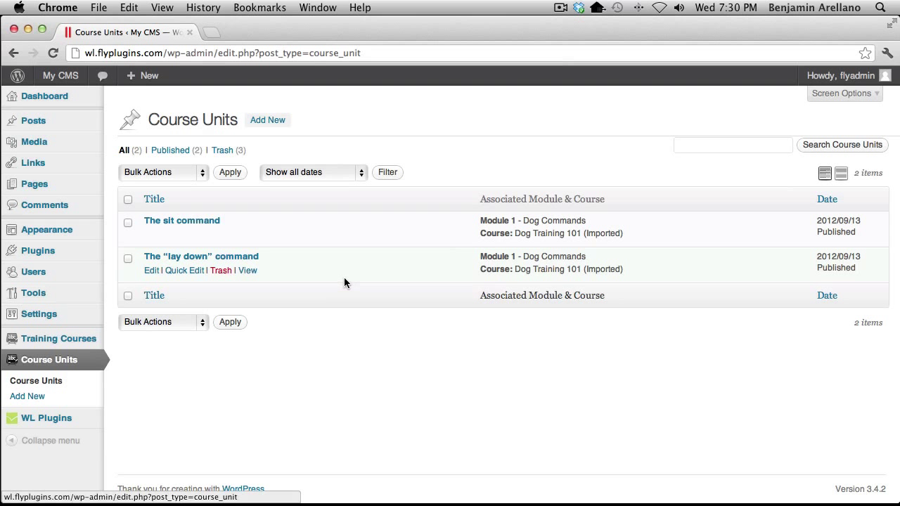
mouse_move(329, 247)
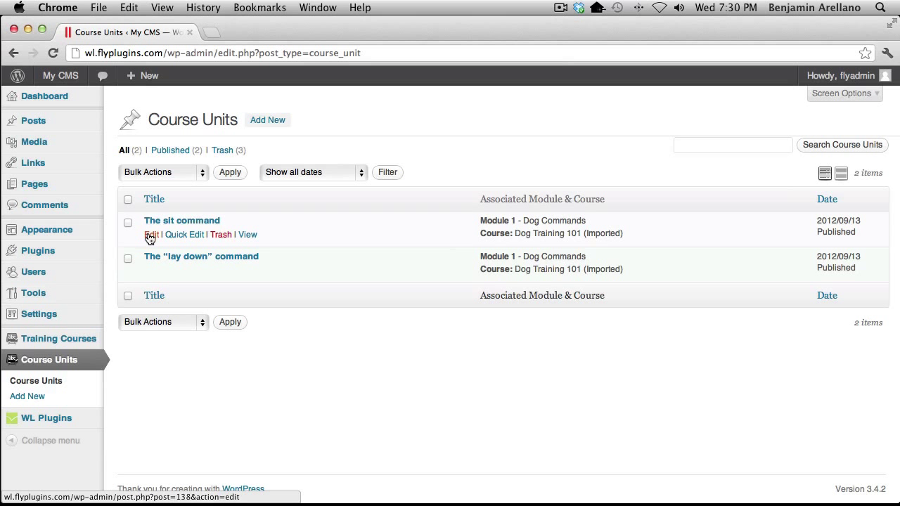
Protect The sit command unit as members-only for the gold level and update it
click(150, 237)
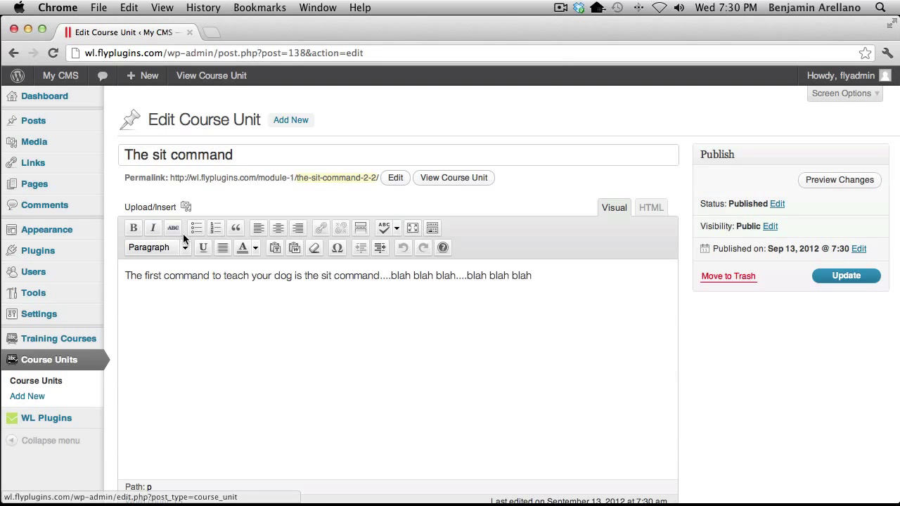
scroll(183, 239, down, 5)
scroll(182, 239, down, 4)
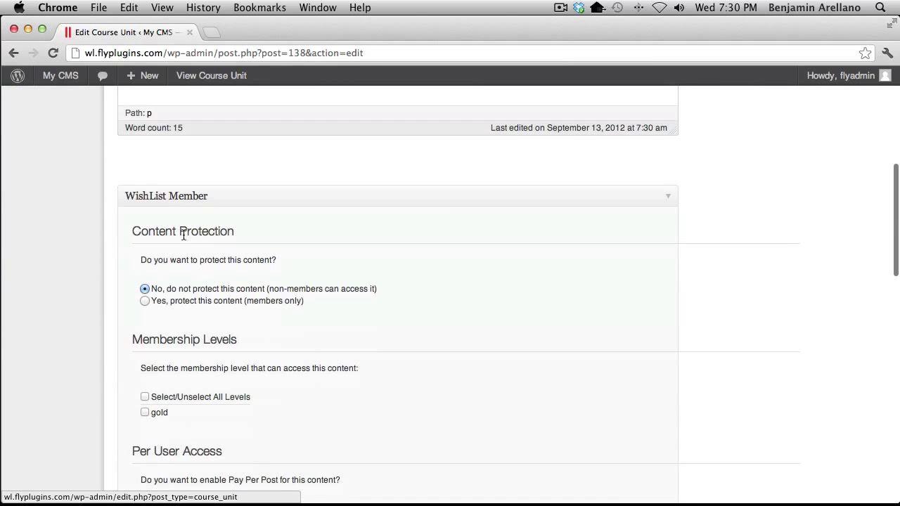
scroll(183, 240, down, 1)
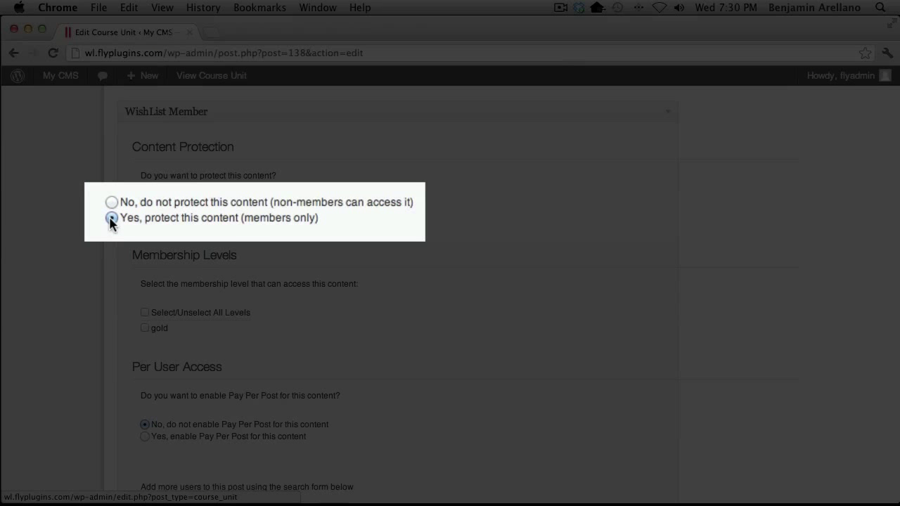
click(133, 217)
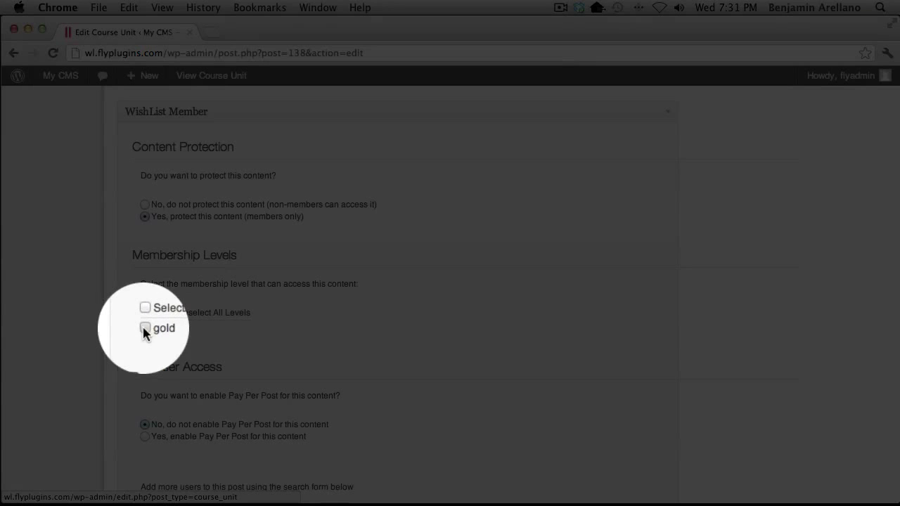
click(144, 329)
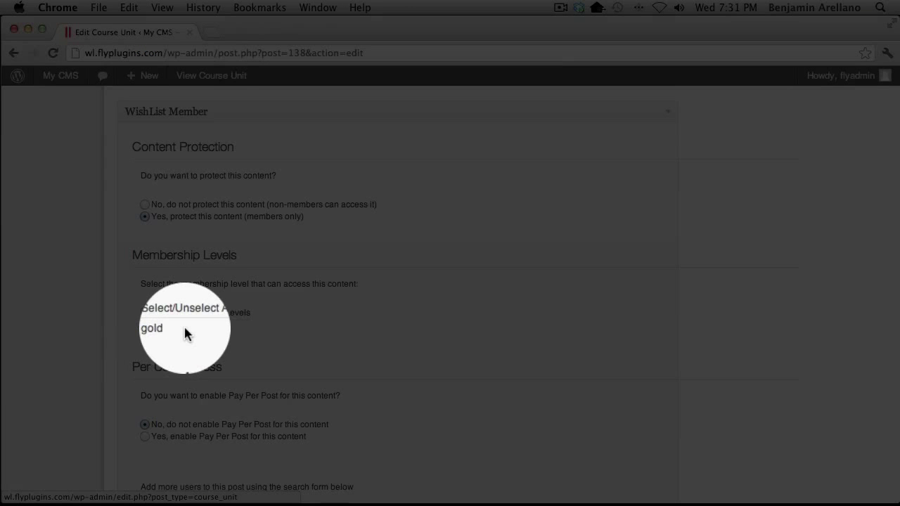
scroll(185, 327, down, 1)
scroll(185, 327, up, 10)
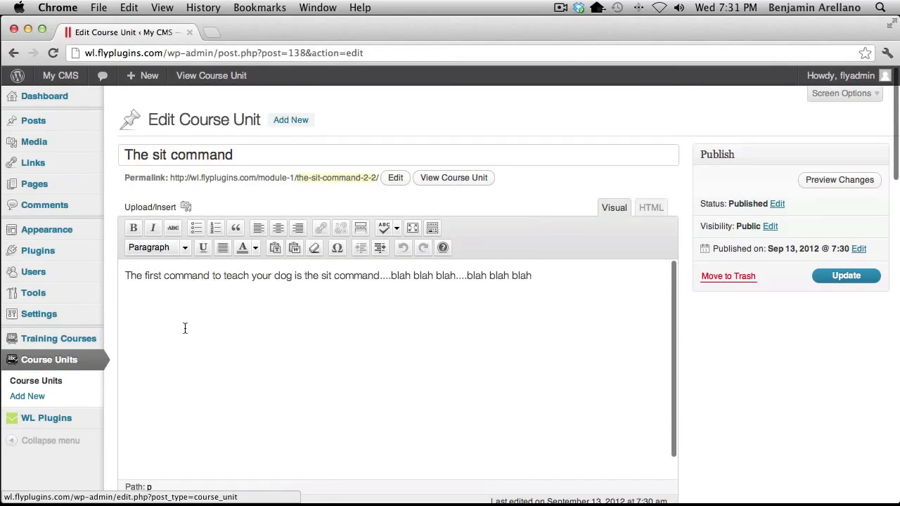
click(838, 280)
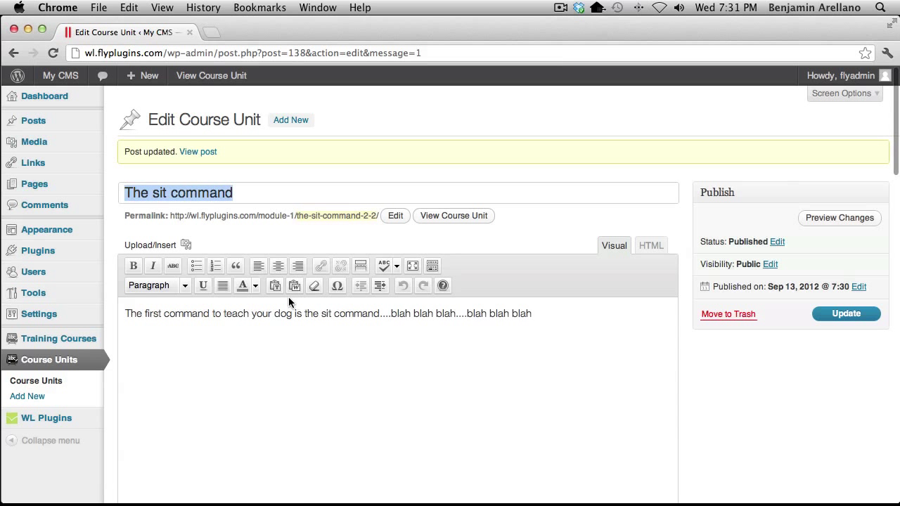
click(38, 387)
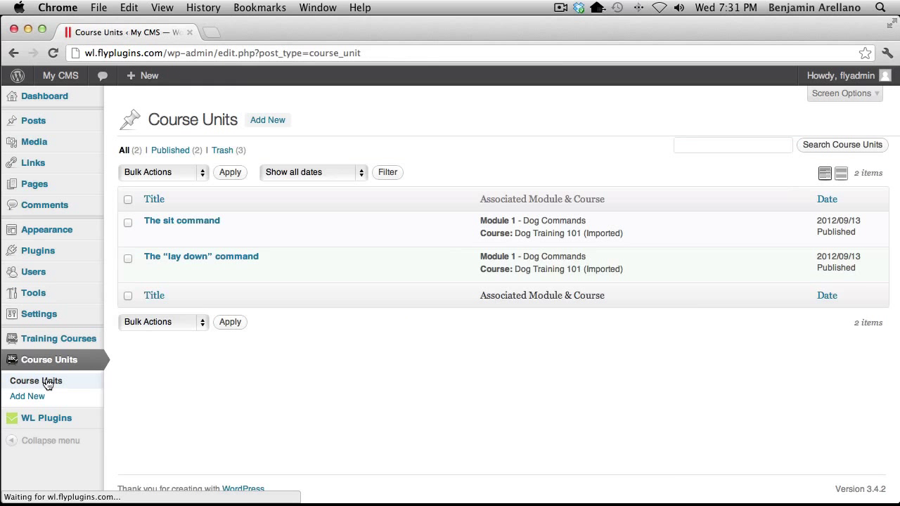
Make The “lay down” command unit gold-members-only and update it
click(151, 271)
scroll(330, 324, down, 10)
click(188, 262)
click(855, 321)
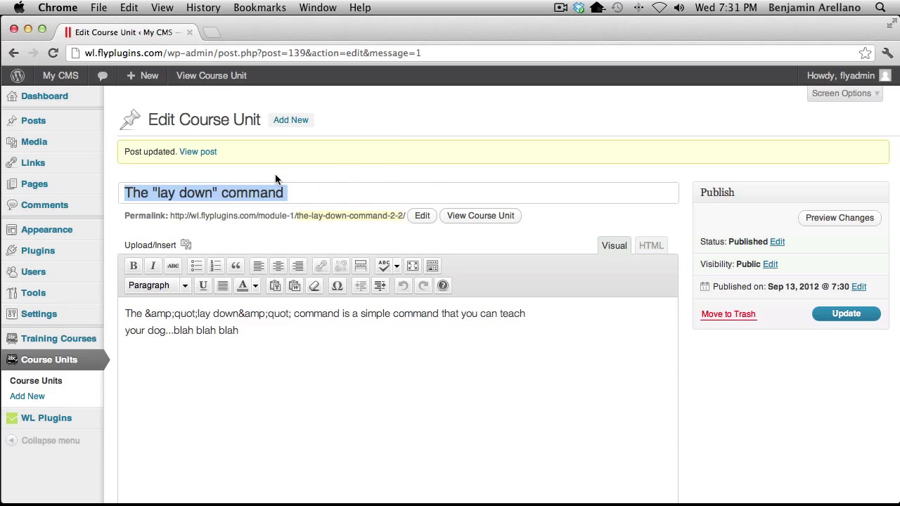
mouse_move(32, 174)
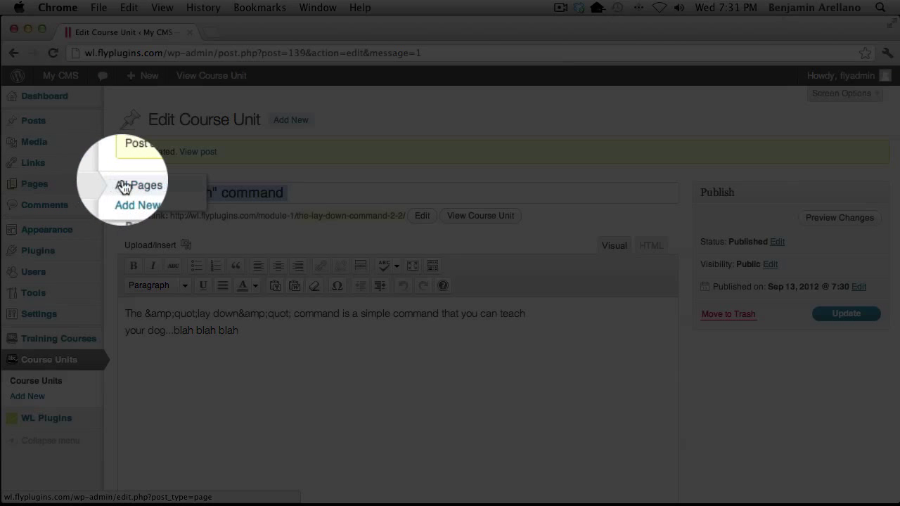
Edit the Training Your Dog 101 page and check its gold members-only WishList protection
click(148, 187)
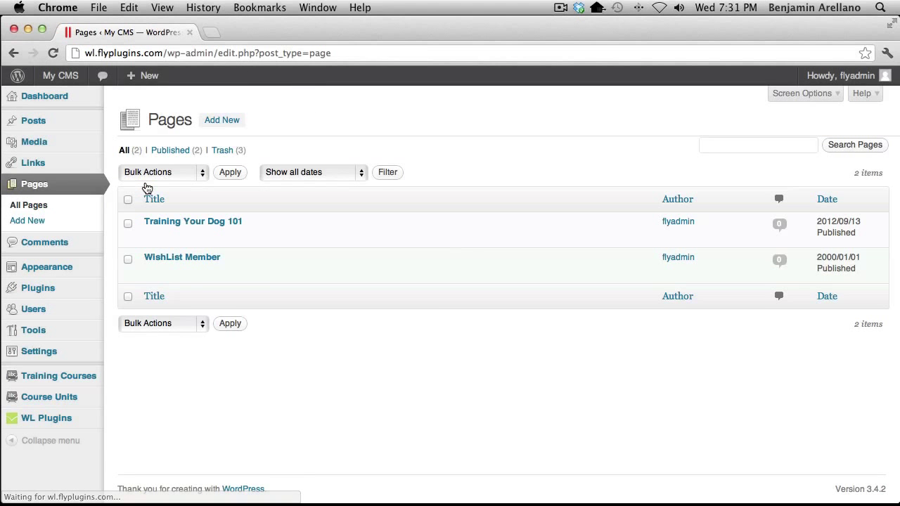
mouse_move(143, 242)
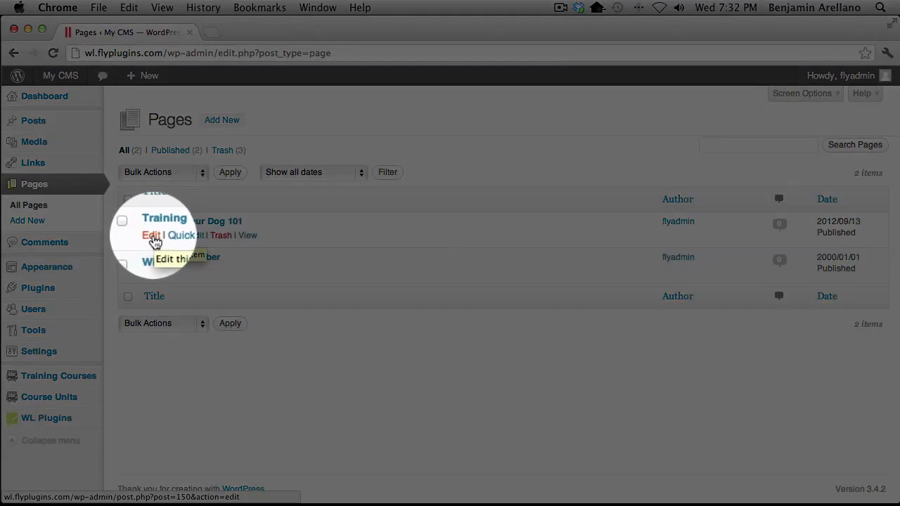
click(151, 239)
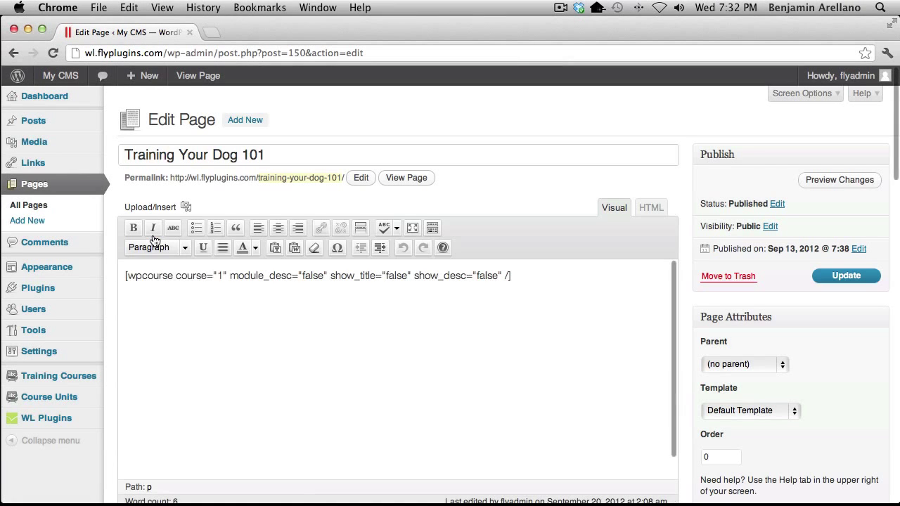
scroll(332, 268, down, 10)
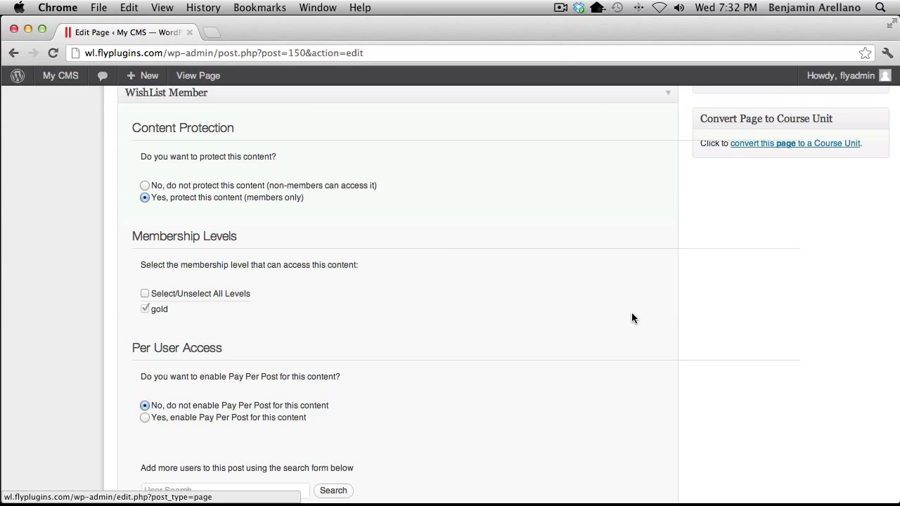
scroll(631, 317, up, 10)
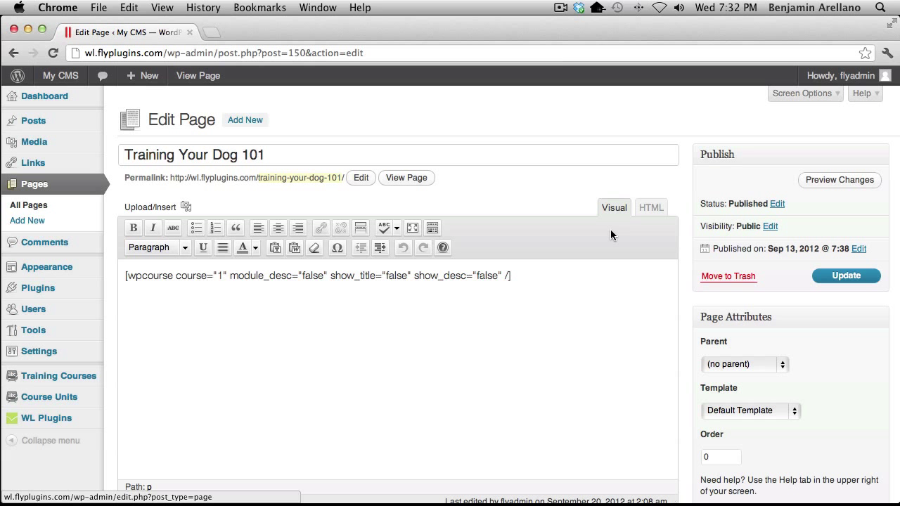
In Safari, load the pasted WishList Member registration URL for the My CMS site
key(super+Tab)
key(super+Tab)
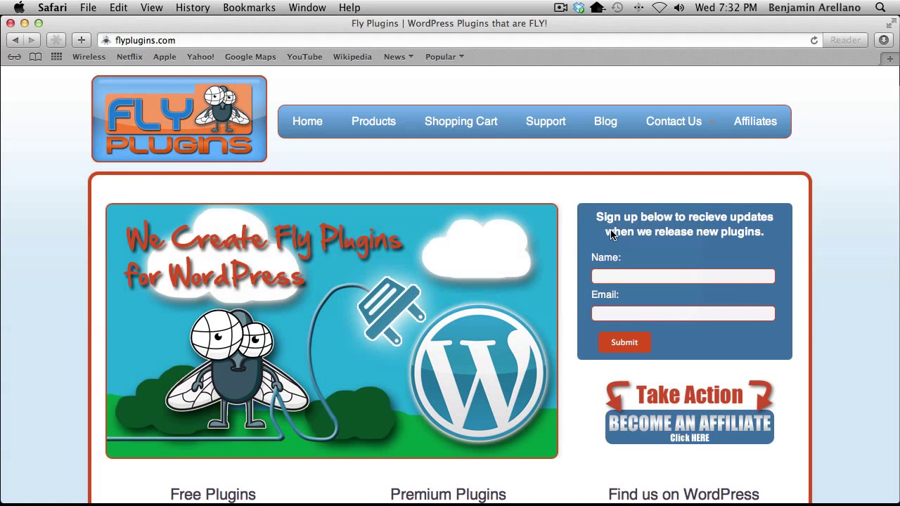
click(234, 41)
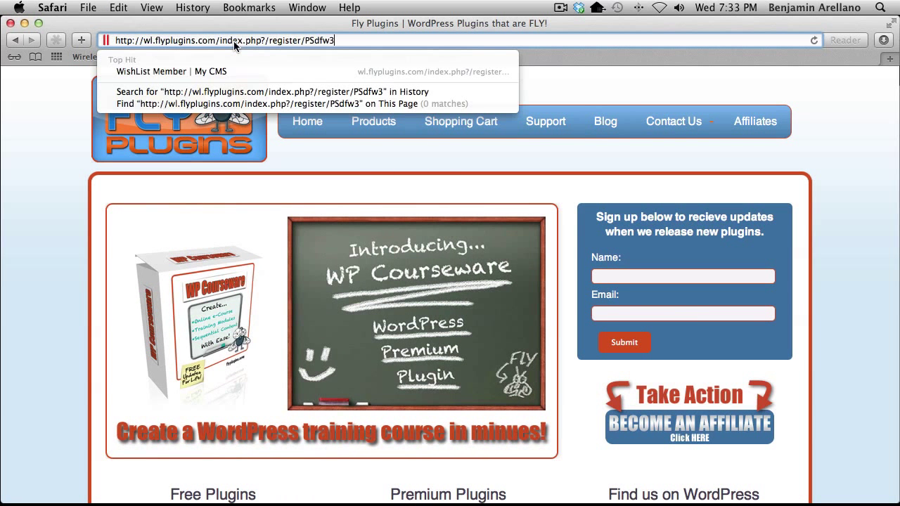
key(Return)
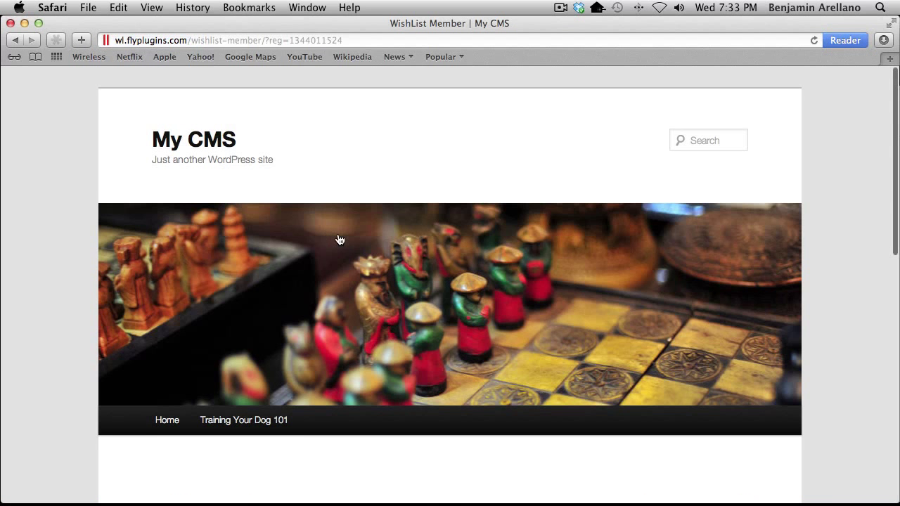
Fill in the new member's username, first name, last name and e-mail on the registration form
scroll(338, 239, down, 5)
scroll(337, 239, down, 5)
click(365, 204)
text(user1)
key(Tab)
text(User)
key(Tab)
text(1)
key(Tab)
Enter the account password twice and submit the gold-level registration
key(Tab)
text(password)
key(Tab)
text(password)
click(376, 419)
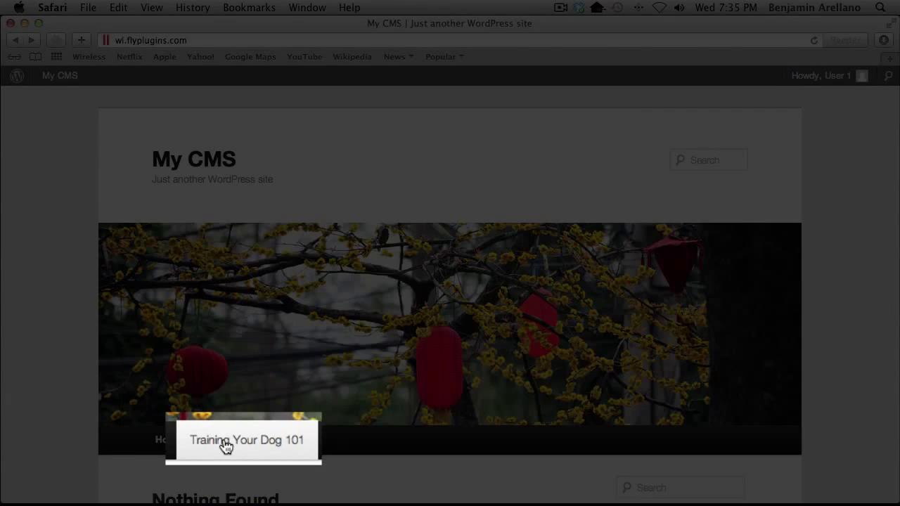
As the new member, mark The sit command unit in Training Your Dog 101 completed
click(228, 443)
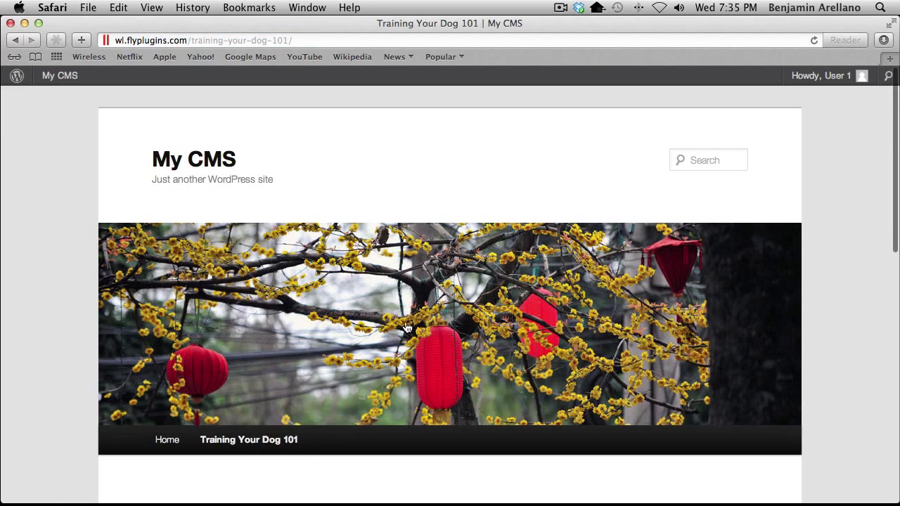
scroll(430, 294, down, 5)
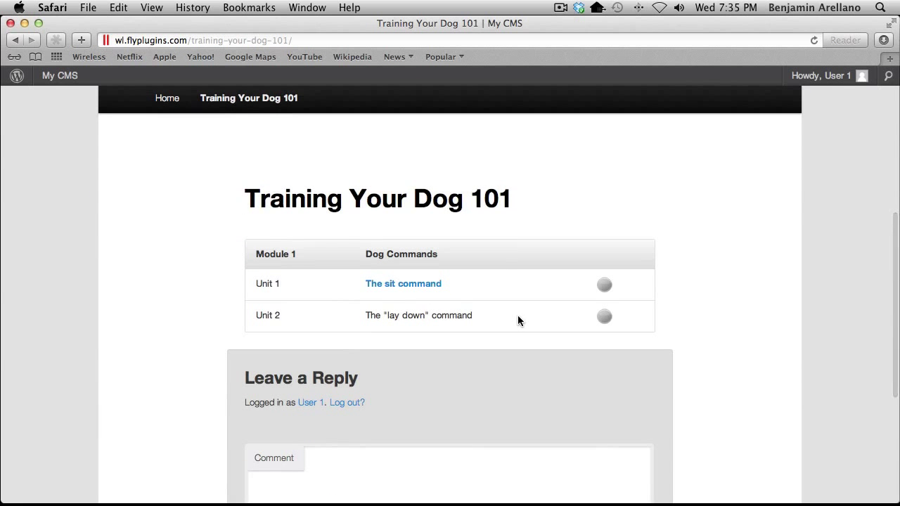
click(393, 286)
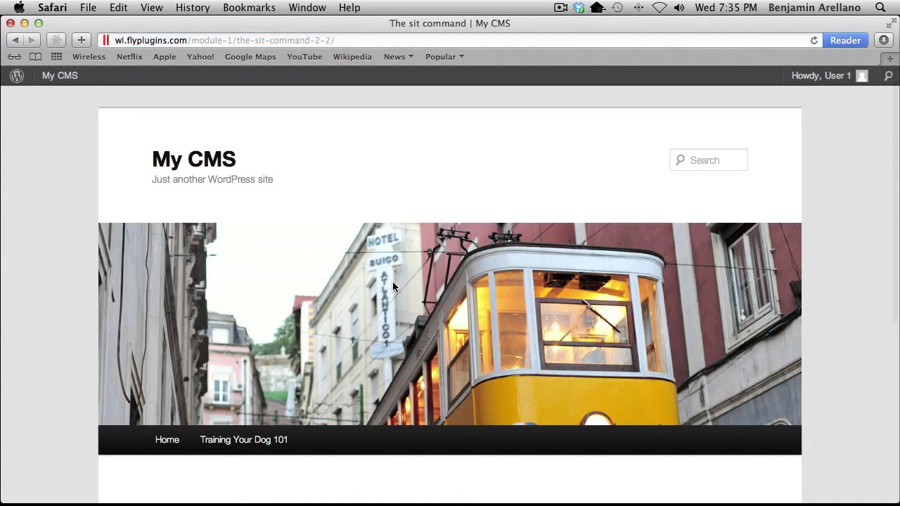
scroll(393, 284, down, 5)
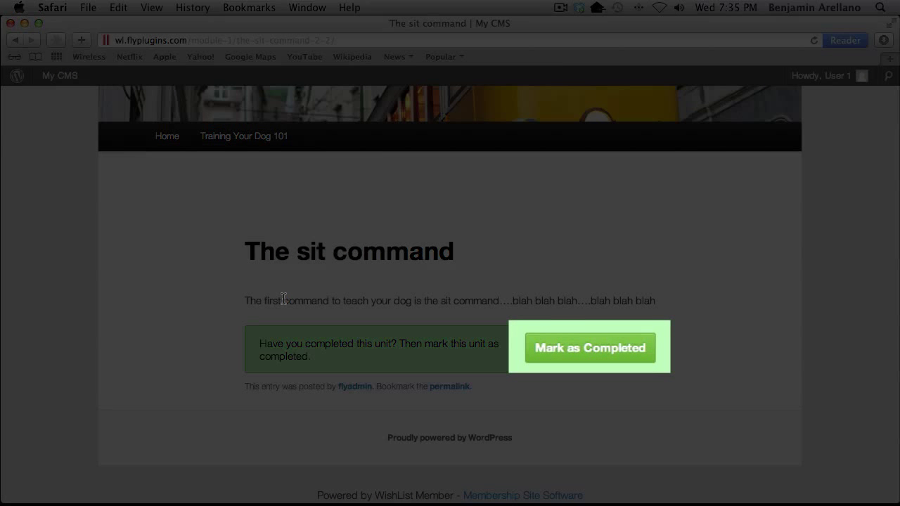
click(575, 350)
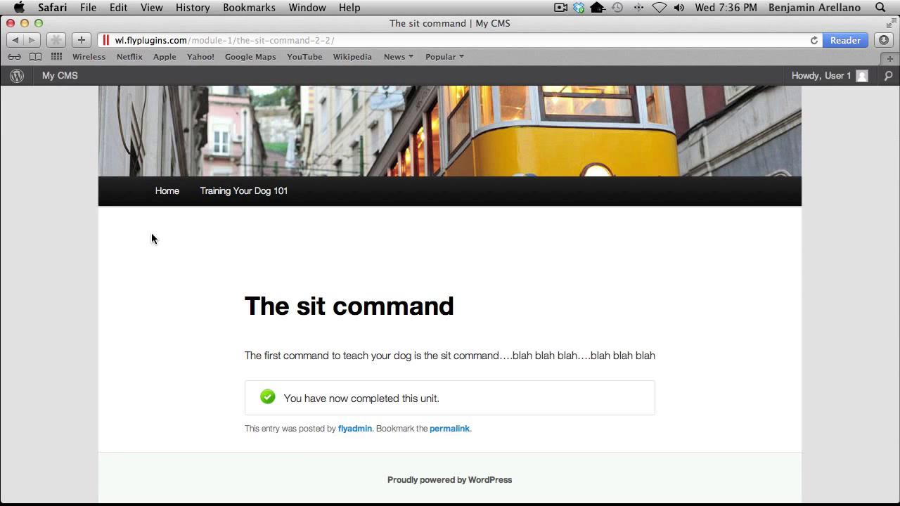
key(super+Tab)
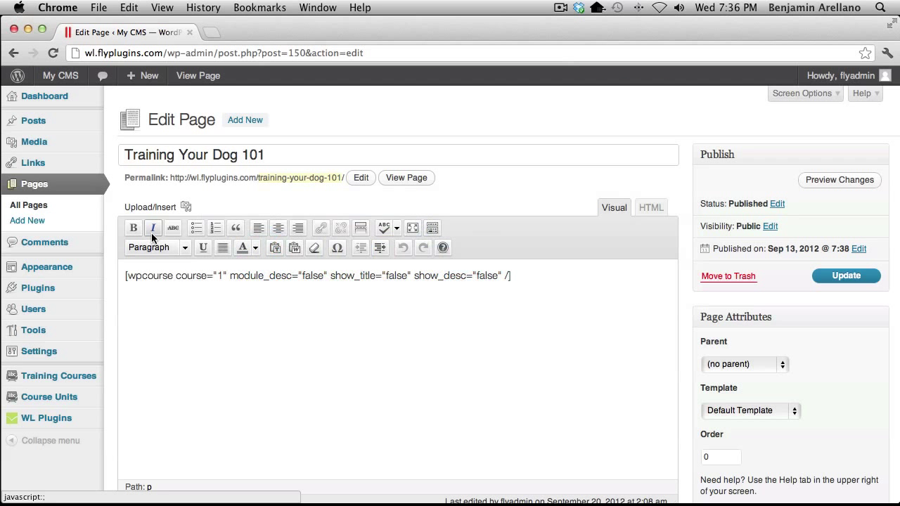
In All Users, check the new member's 20% progress, then open their course access permissions
mouse_move(37, 309)
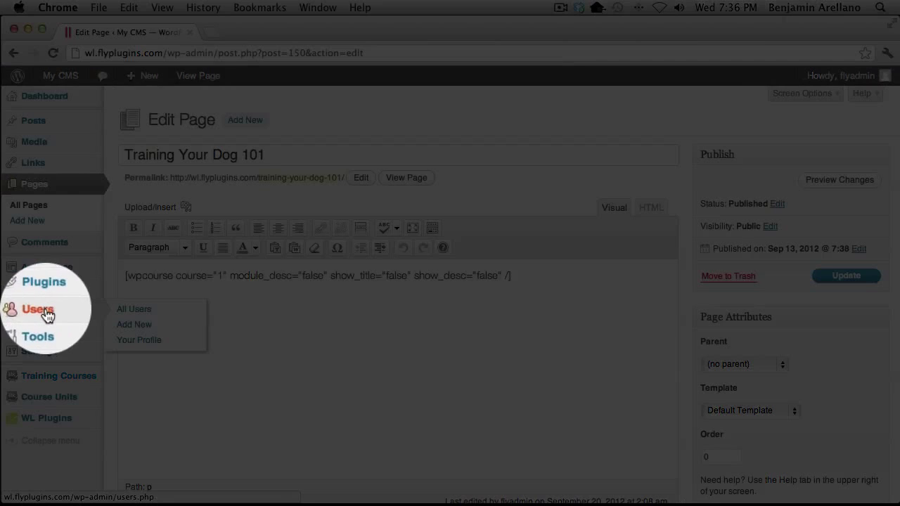
click(141, 310)
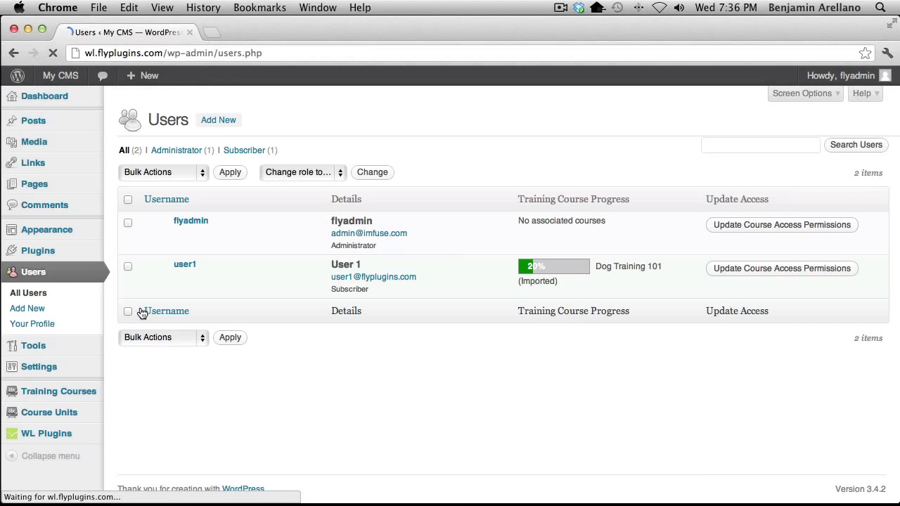
mouse_move(201, 275)
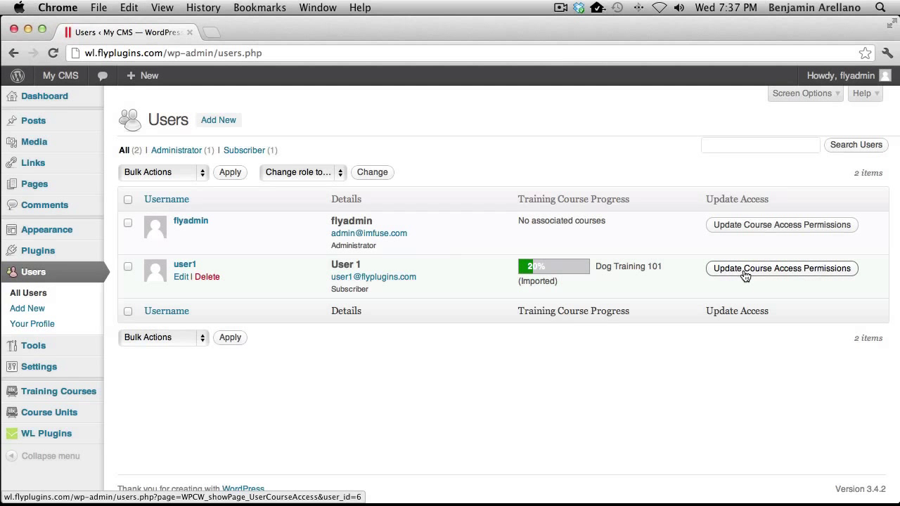
click(744, 274)
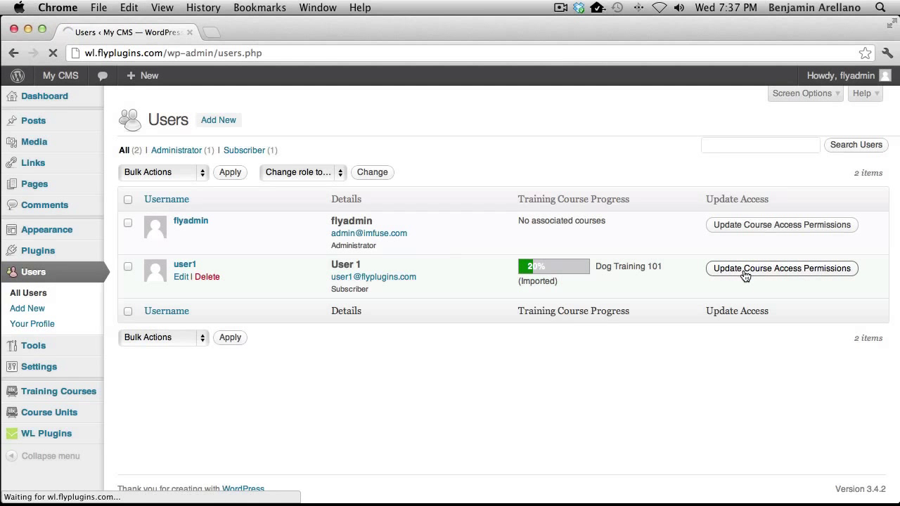